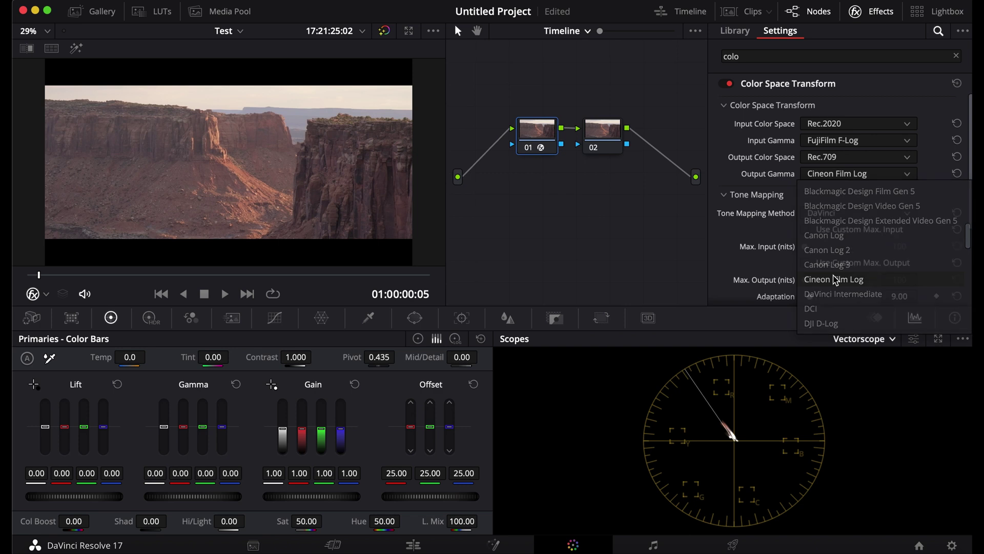
# Apply a Film Looks LUT to node 02 of the timeline node graph
pyautogui.rightClick(599, 125)
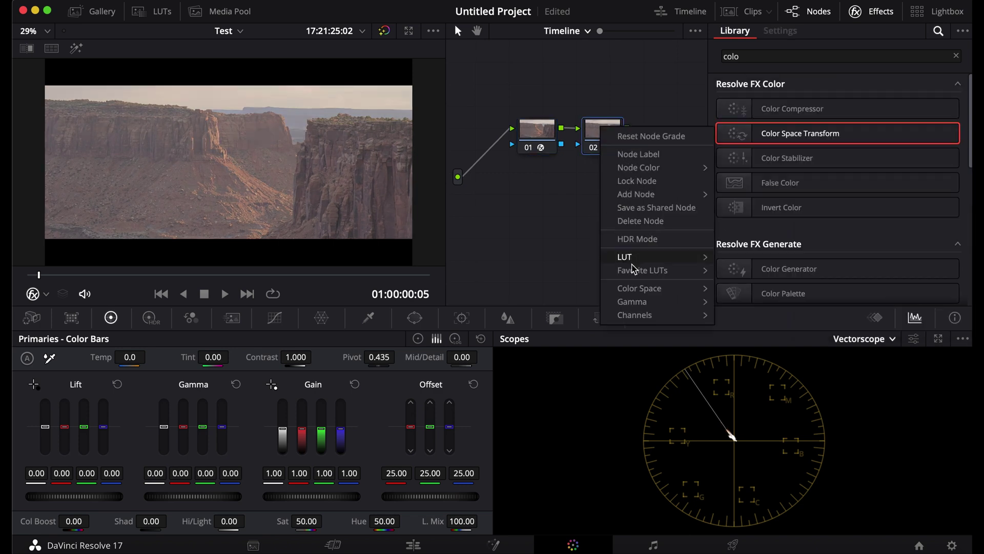
pyautogui.moveTo(628, 258)
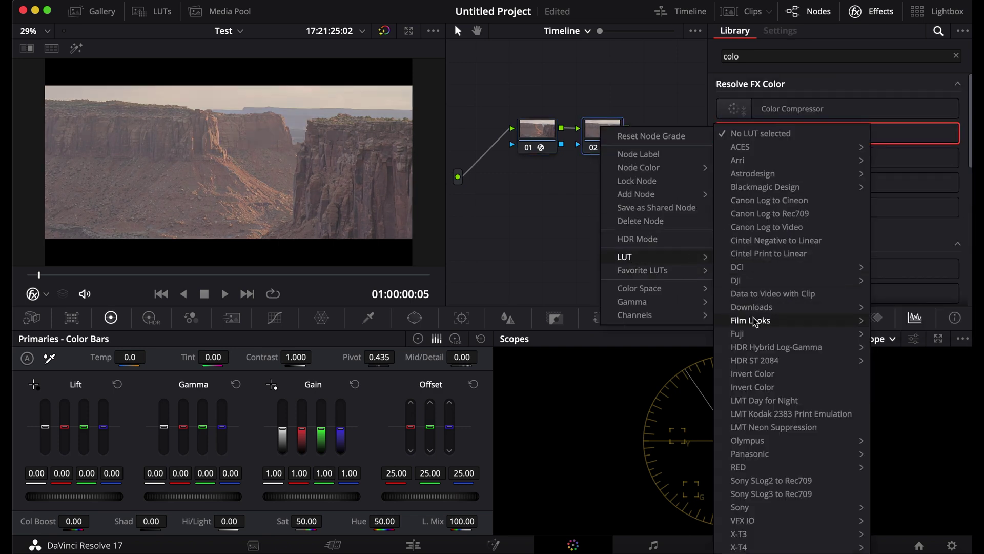
pyautogui.moveTo(757, 322)
pyautogui.click(658, 467)
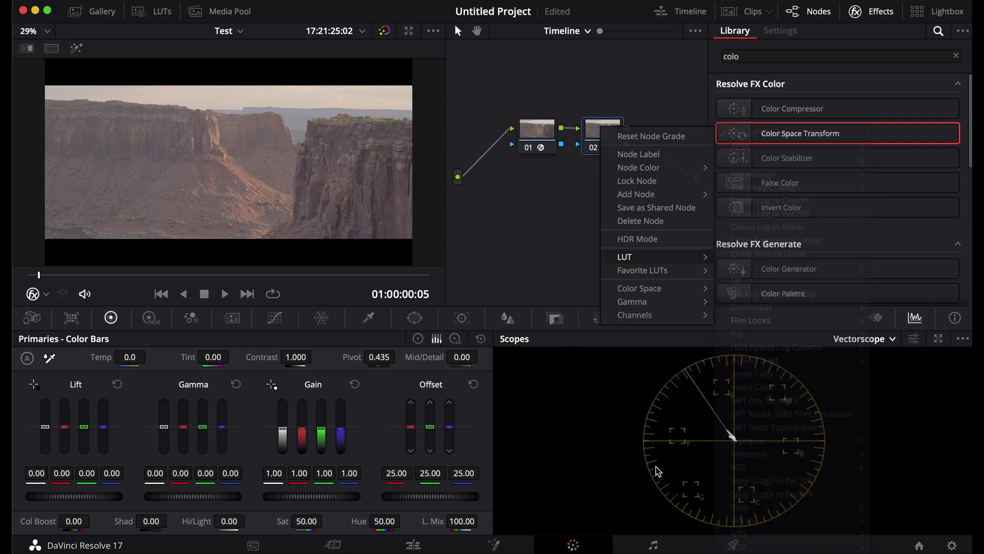
# Switch the node graph to clip level and set up four serial nodes labelled Pl, Exp, Sat and Look
pyautogui.click(877, 11)
pyautogui.click(834, 30)
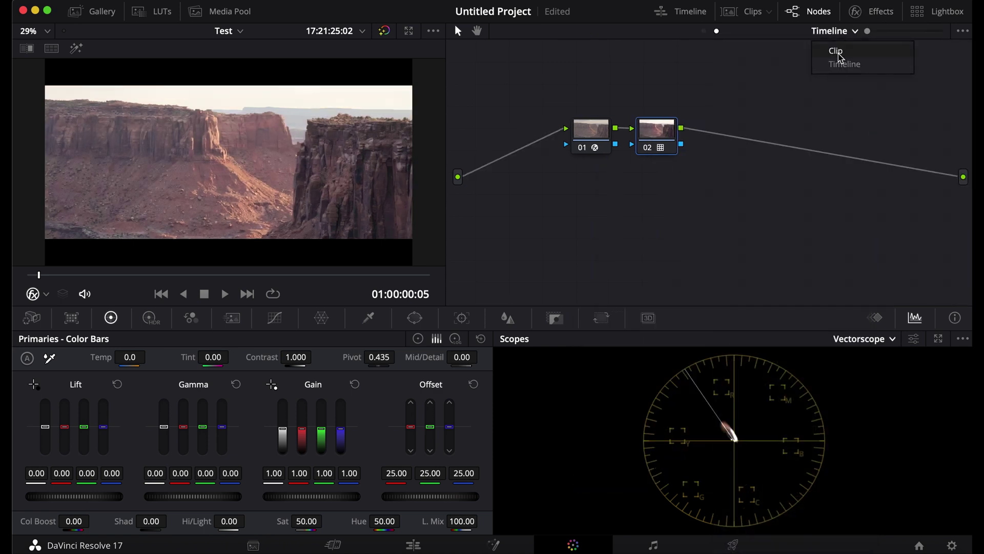
pyautogui.click(838, 53)
pyautogui.rightClick(504, 172)
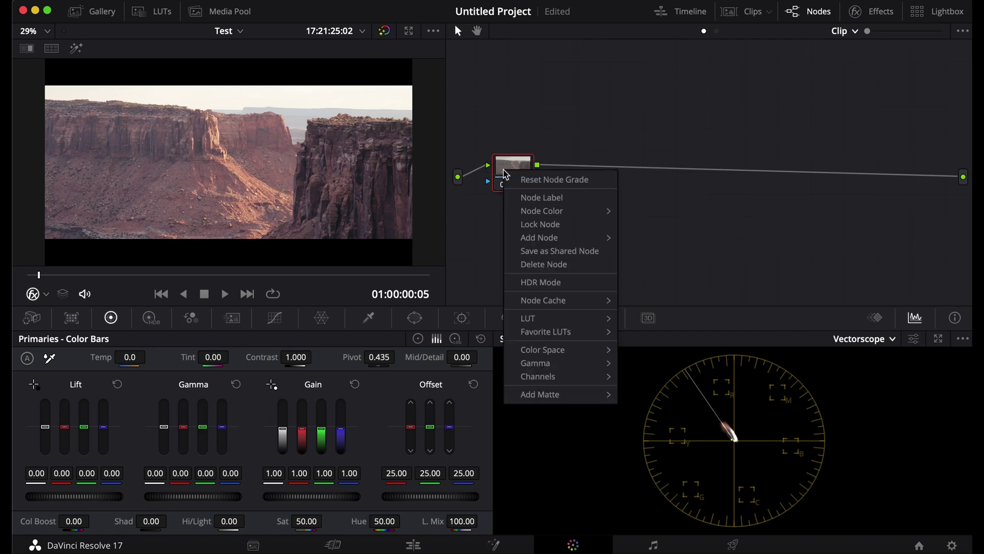
pyautogui.click(519, 197)
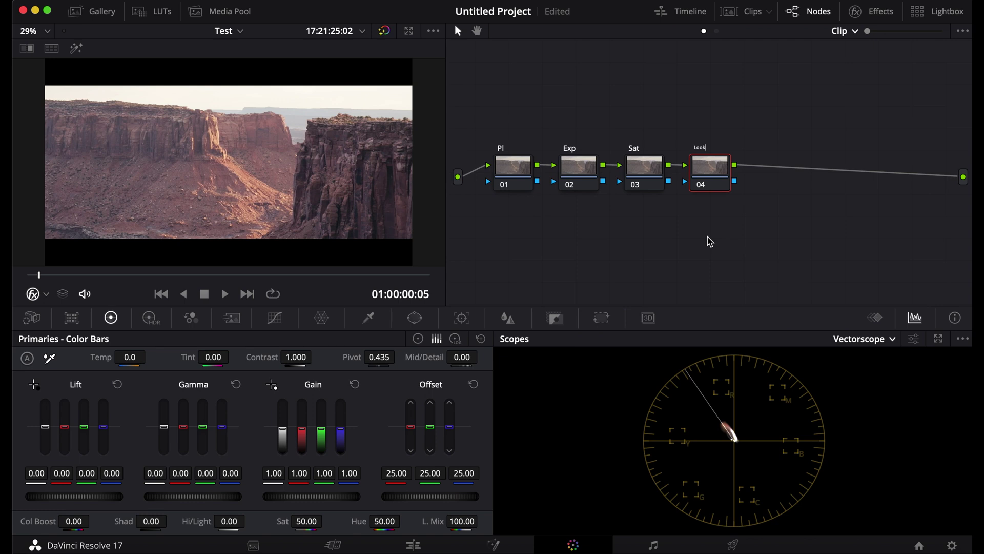
# On the Pl node, raise the green offset to 27 and lower the blue offset
pyautogui.click(506, 165)
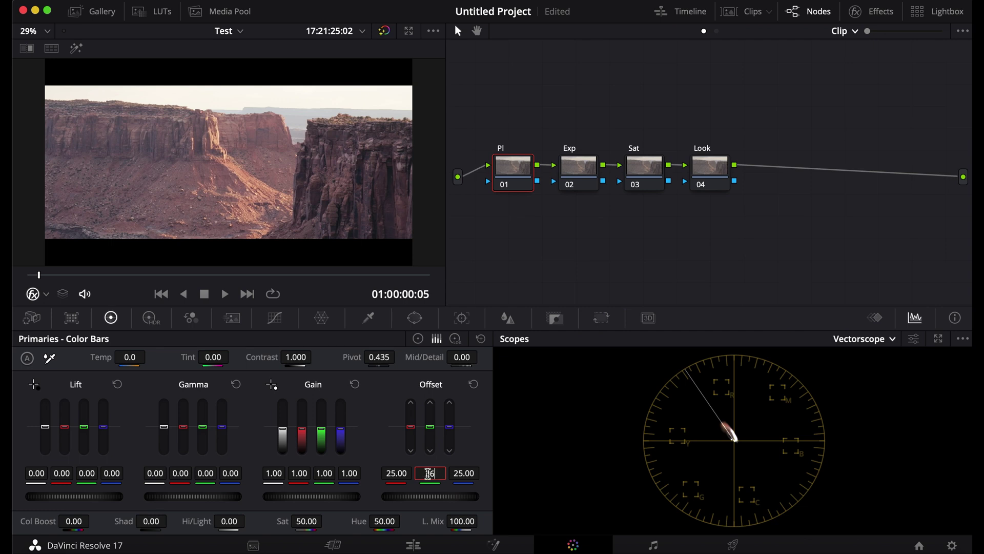
pyautogui.moveTo(428, 472); pyautogui.dragTo(431, 473)
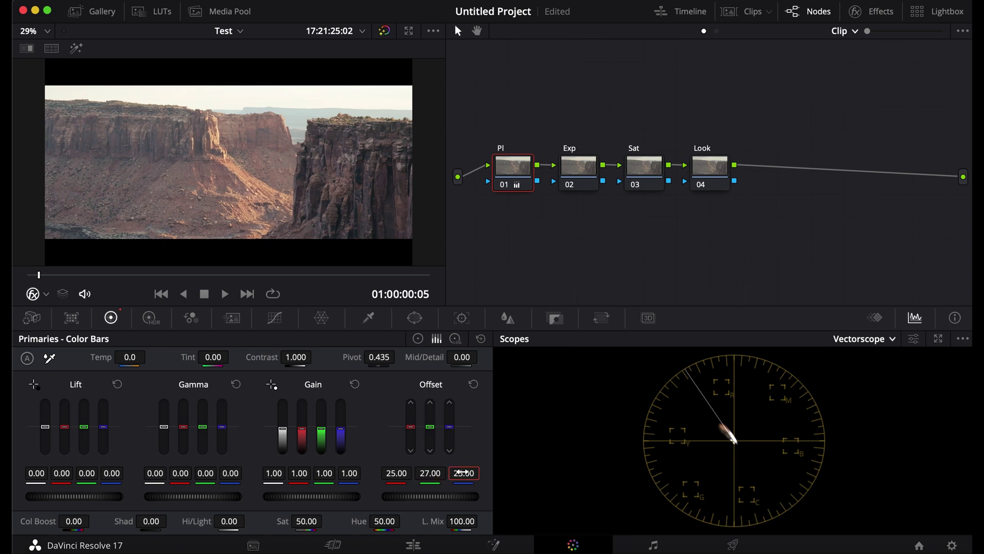
pyautogui.moveTo(462, 471); pyautogui.dragTo(455, 472)
# Select the Exp node and change the scope from vectorscope to waveform
pyautogui.click(586, 167)
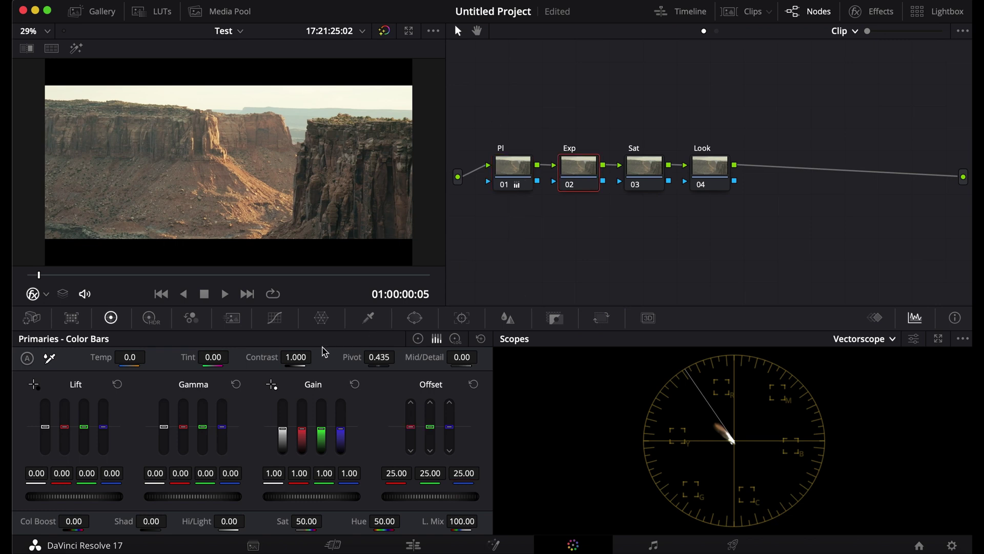
pyautogui.click(891, 341)
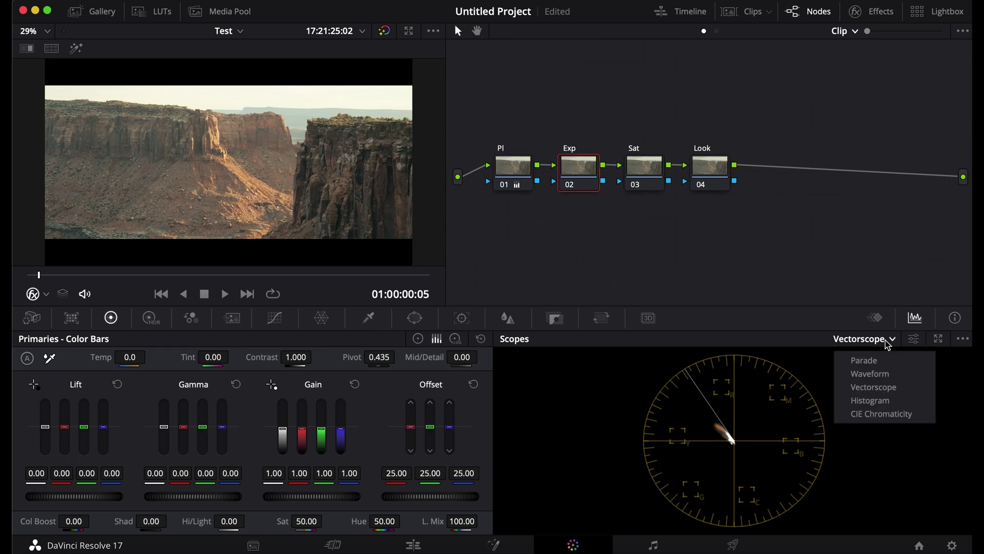
pyautogui.click(882, 376)
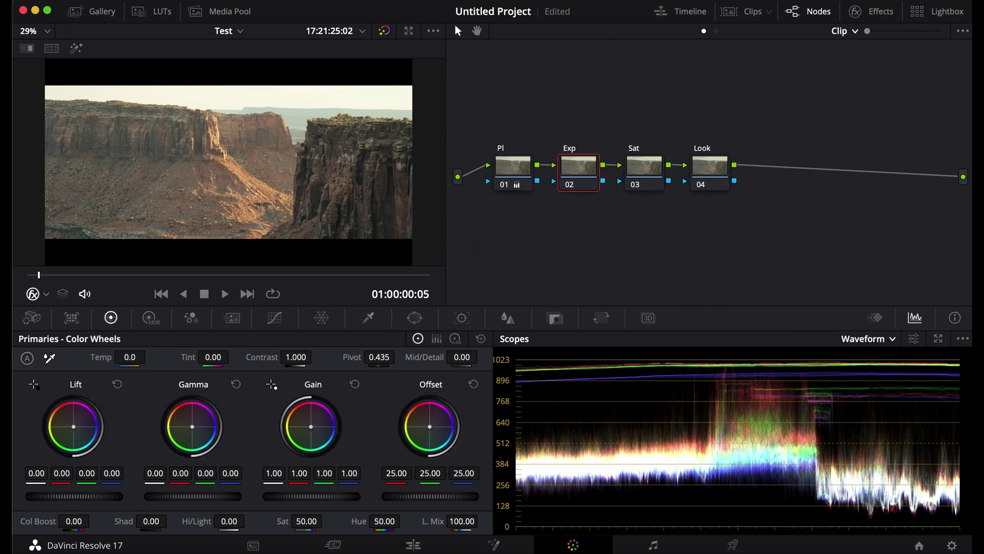
# Balance the Exp node's exposure with Gain at 0.79, Gamma at 0.09 and Lift at -0.02
pyautogui.moveTo(311, 496); pyautogui.dragTo(344, 496)
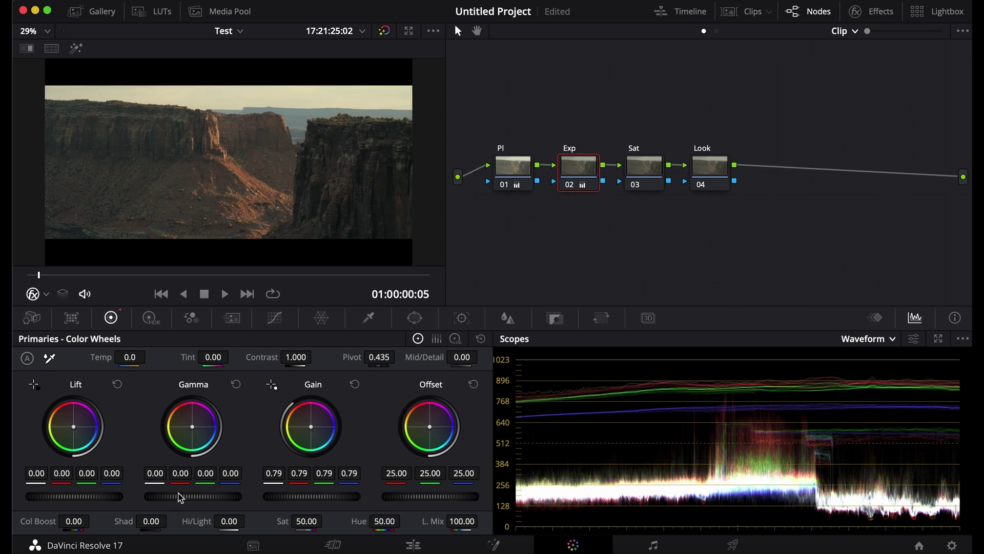
pyautogui.moveTo(187, 496); pyautogui.dragTo(197, 497)
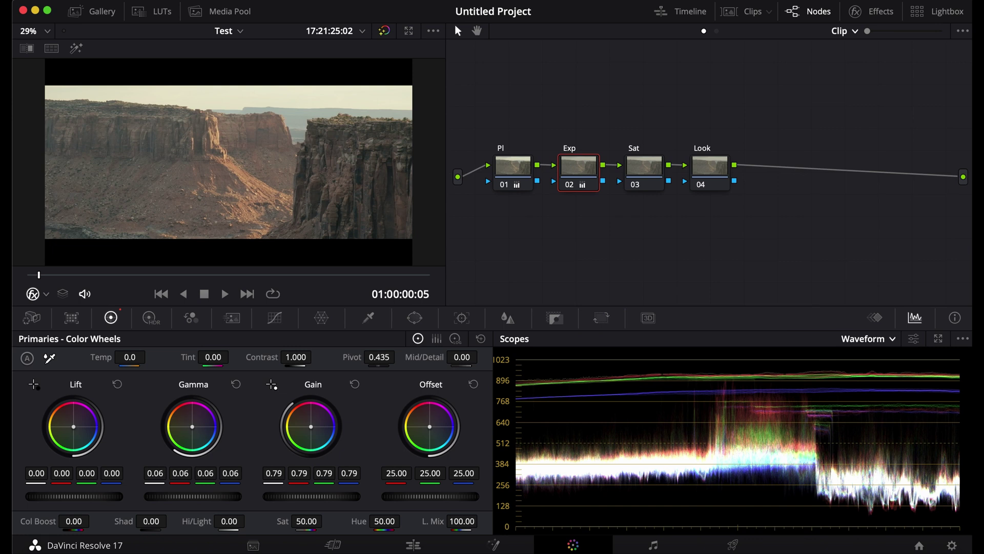
pyautogui.moveTo(74, 496); pyautogui.dragTo(68, 496)
pyautogui.moveTo(173, 500); pyautogui.dragTo(174, 500)
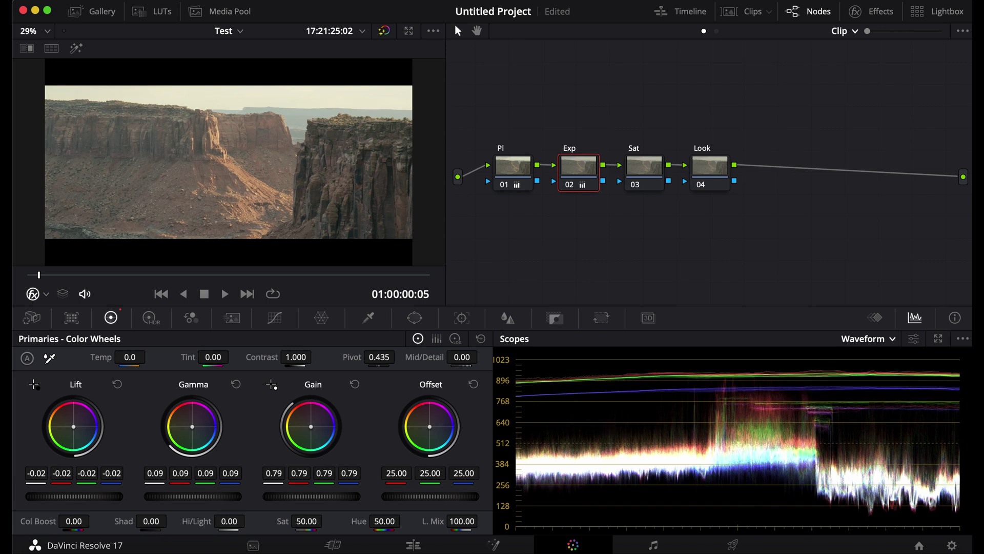
# On the Look node's Hue Vs Hue curve, set the hue rotation of red to -20
pyautogui.click(645, 166)
pyautogui.click(716, 172)
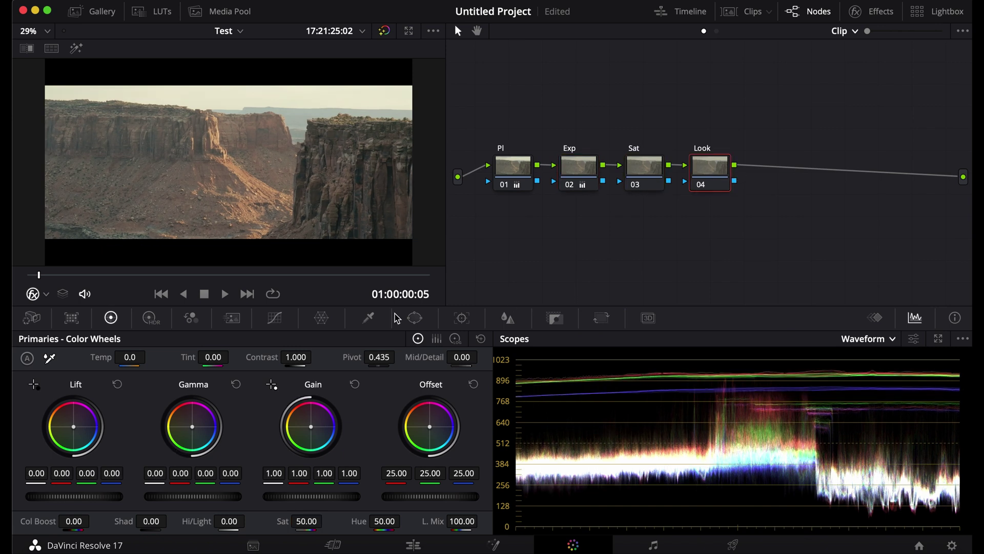
pyautogui.click(274, 318)
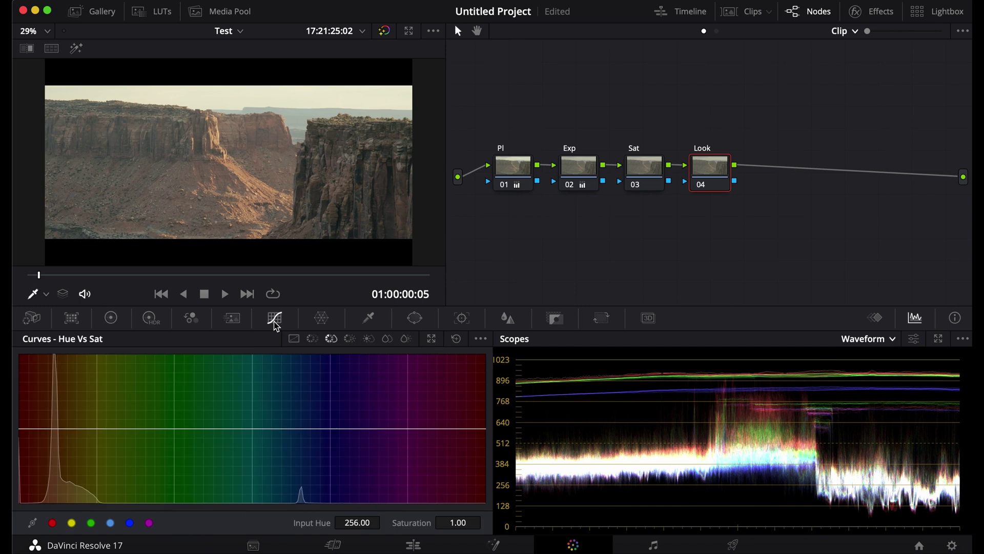
pyautogui.click(314, 339)
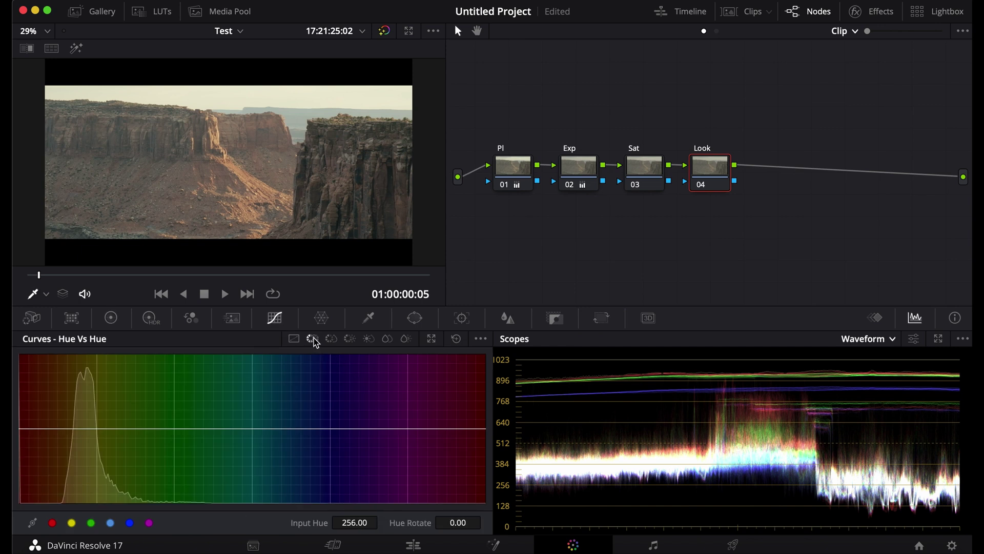
pyautogui.click(53, 523)
pyautogui.click(453, 522)
pyautogui.write('-20')
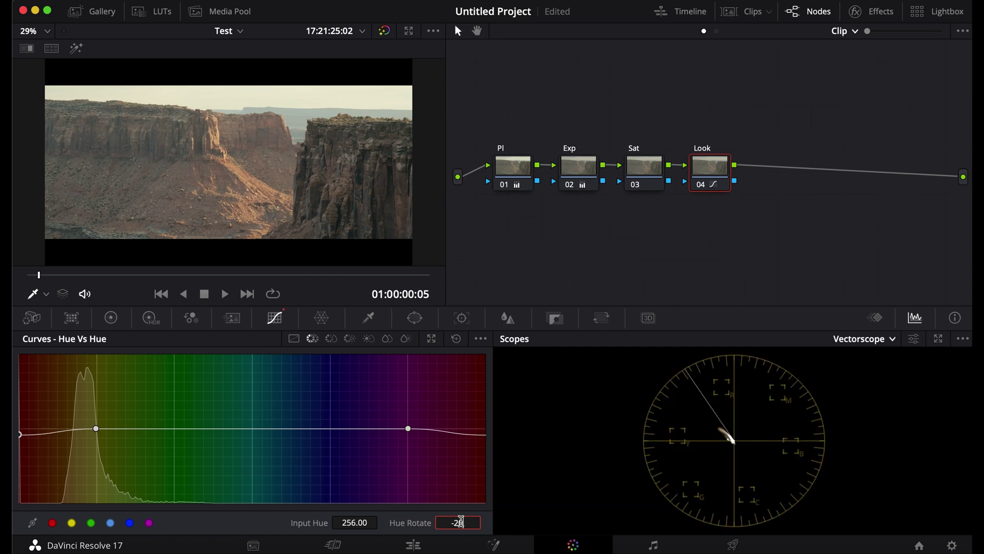
pyautogui.press('Return')
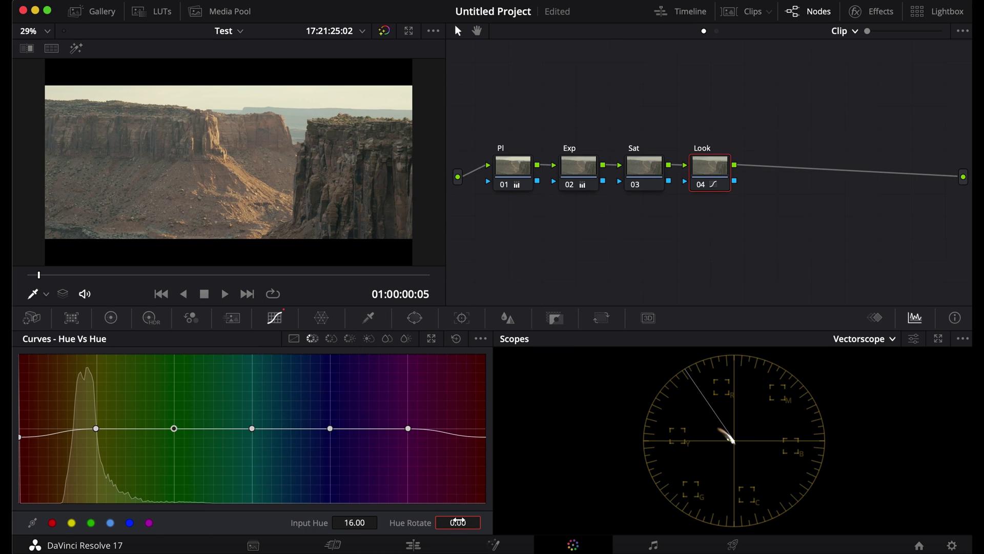
# Set the hue rotation of the green point on the Hue Vs Hue curve to 20
pyautogui.click(458, 522)
pyautogui.write('20')
pyautogui.press('Return')
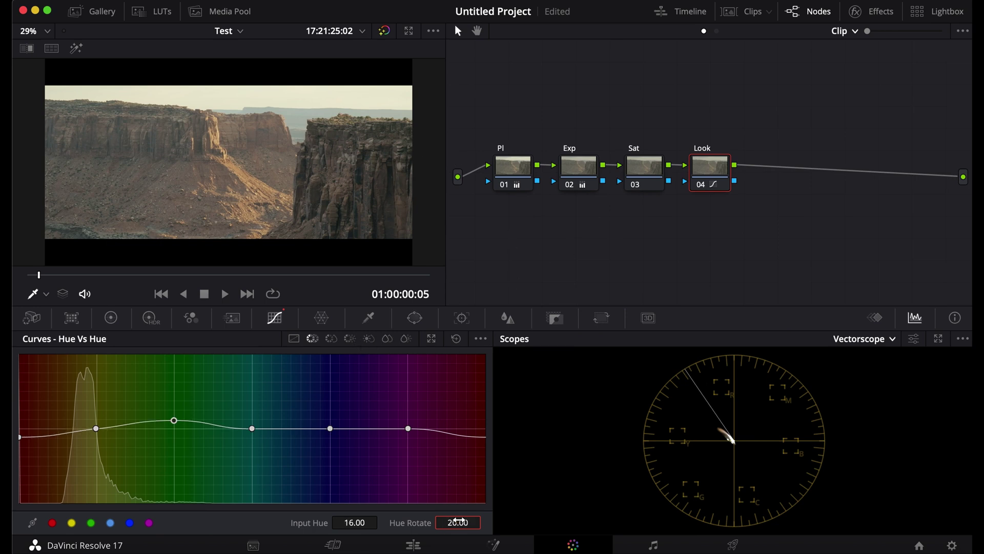
# Desaturate the highlights on the Look node's Lum Vs Sat curve, holding saturation with a point at about 0.42 input luminance
pyautogui.click(369, 338)
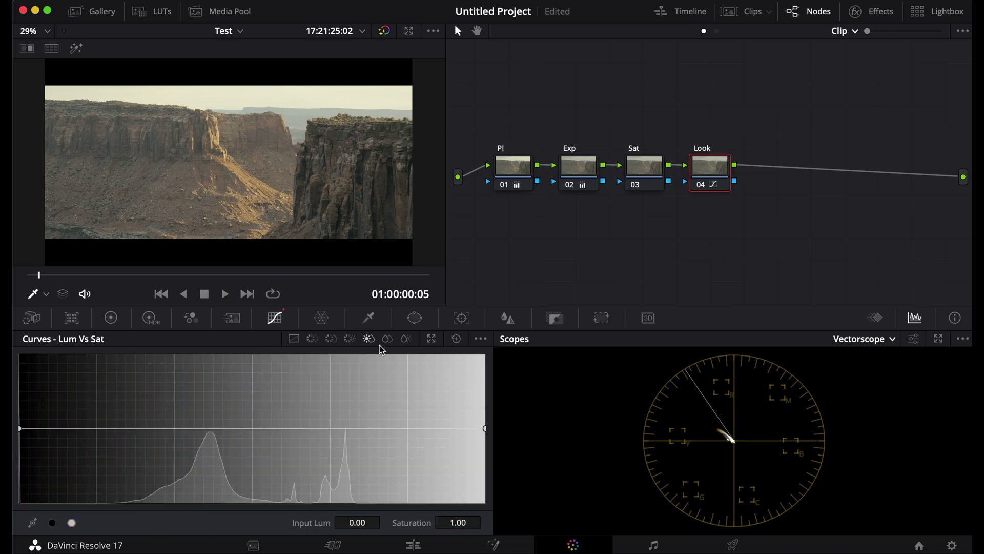
pyautogui.click(370, 428)
pyautogui.moveTo(321, 522); pyautogui.dragTo(257, 522)
pyautogui.moveTo(328, 523); pyautogui.dragTo(317, 522)
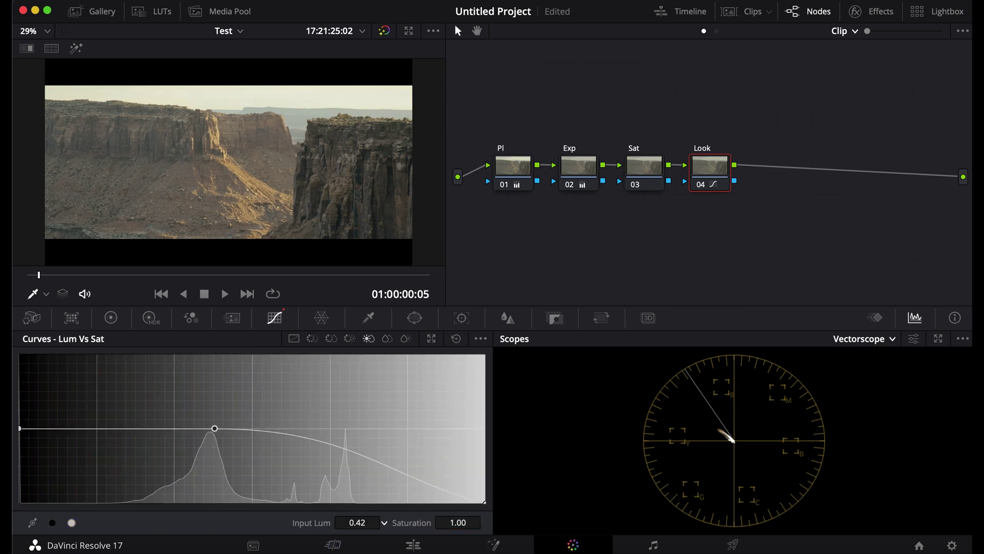
# Raise the overall saturation of the Sat node to 60 in the primary color wheels
pyautogui.click(643, 169)
pyautogui.click(111, 317)
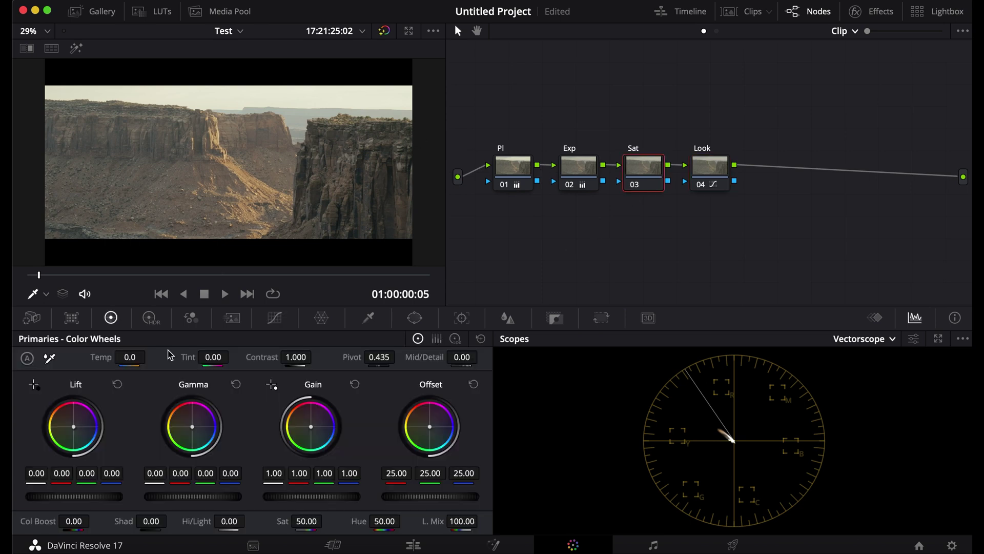
pyautogui.doubleClick(315, 522)
pyautogui.write('60')
pyautogui.press('Return')
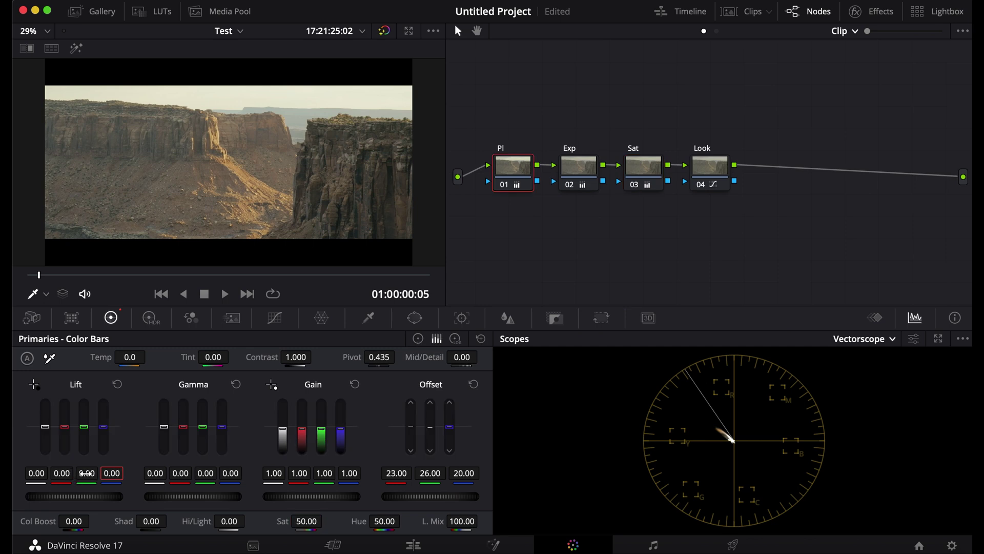
# Adjust the individual lift channels of the Pl node, setting the blue lift to 0.01
pyautogui.moveTo(62, 473); pyautogui.dragTo(86, 473)
pyautogui.click(108, 472)
pyautogui.doubleClick(108, 473)
pyautogui.write('0.01')
pyautogui.press('Return')
pyautogui.click(87, 472)
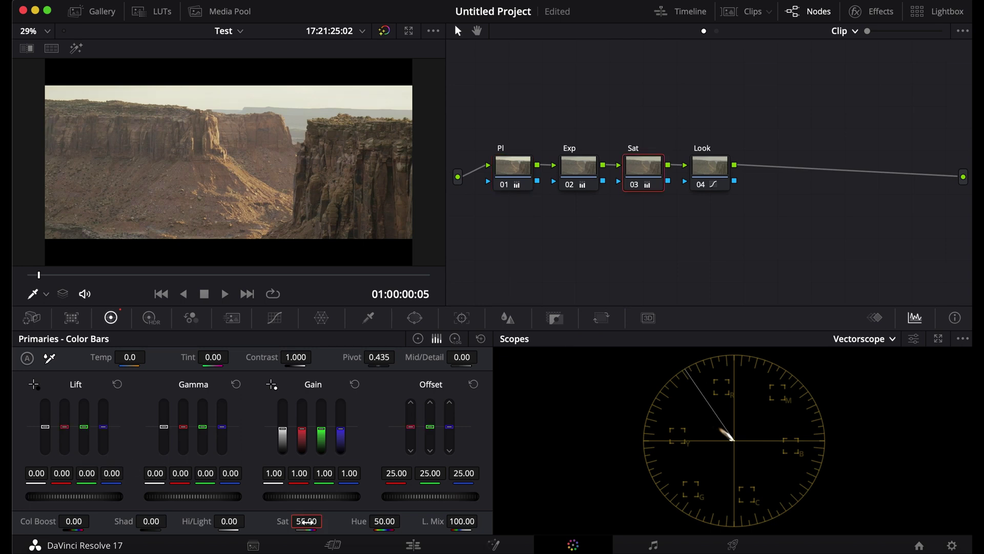
# Set the Sat node's saturation to 57, then raise it to 60
pyautogui.doubleClick(308, 521)
pyautogui.write('57')
pyautogui.press('Return')
pyautogui.doubleClick(307, 521)
pyautogui.write('60')
pyautogui.press('Return')
# On the Look node's Lum Vs Sat curve, move the control point into the shadows at about 0.03 input luminance
pyautogui.press("shift+'")
pyautogui.click(385, 521)
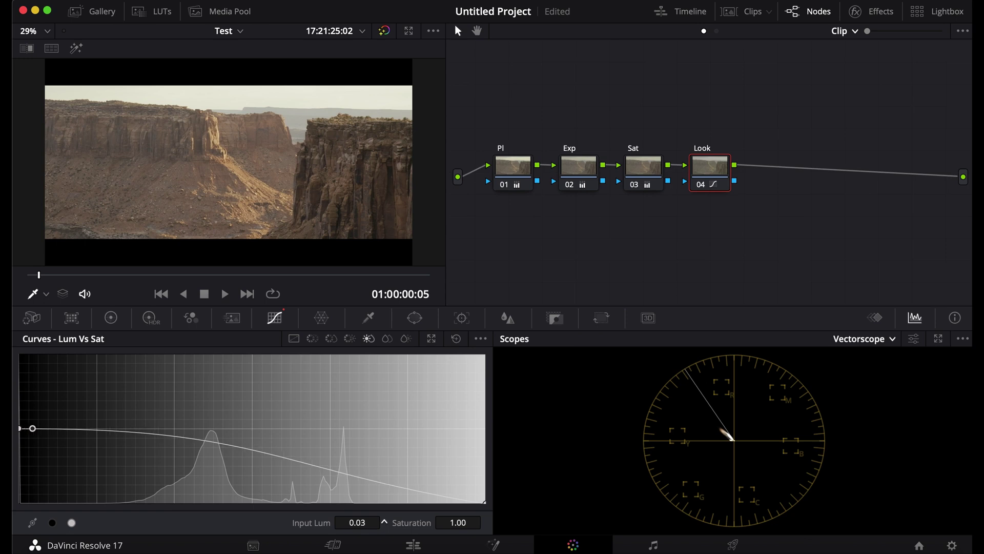
pyautogui.click(385, 523)
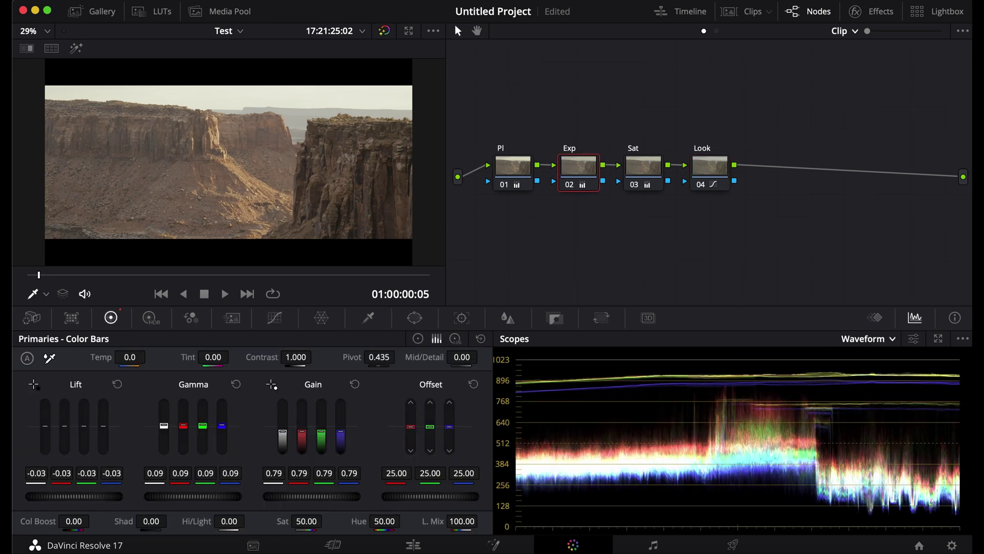
# Lower the Exp node's gain to 0.78 and move on to the Look node
pyautogui.moveTo(311, 496); pyautogui.dragTo(308, 496)
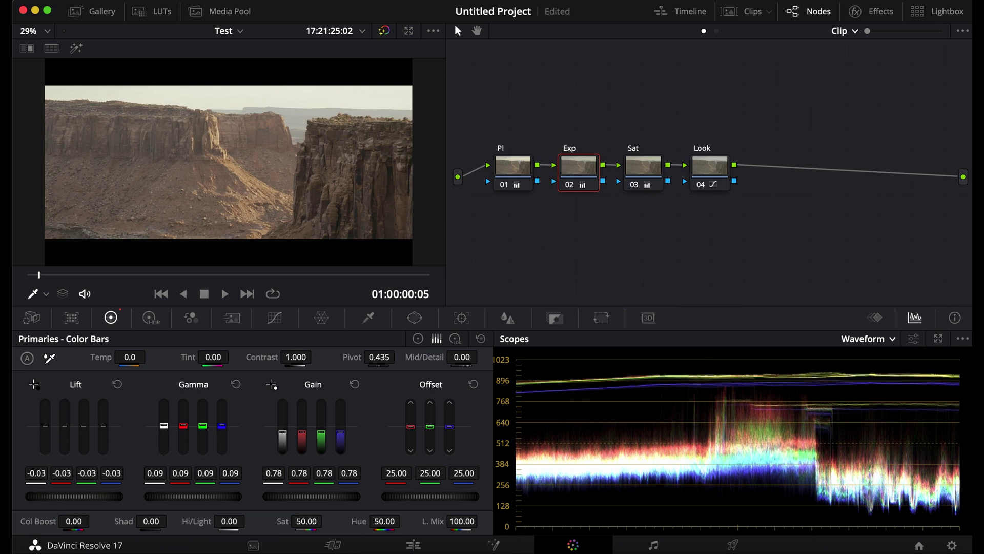
pyautogui.hotkey('shift', "'")
pyautogui.hotkey('shift', "'")
# On the Look node's Hue Vs Sat curve, raise the saturation of red to 1.50
pyautogui.click(331, 338)
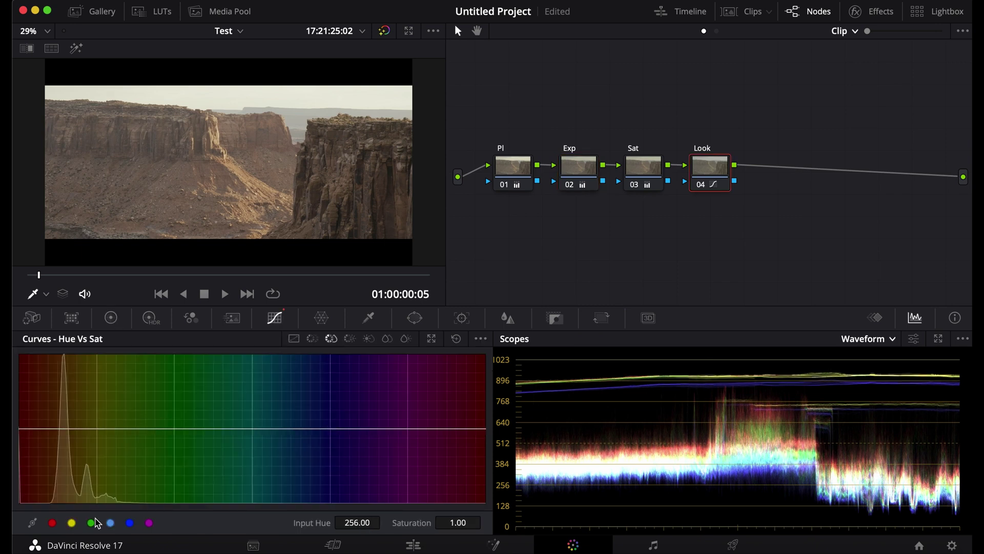
pyautogui.click(53, 523)
pyautogui.moveTo(457, 523); pyautogui.dragTo(459, 521)
pyautogui.press('Left')
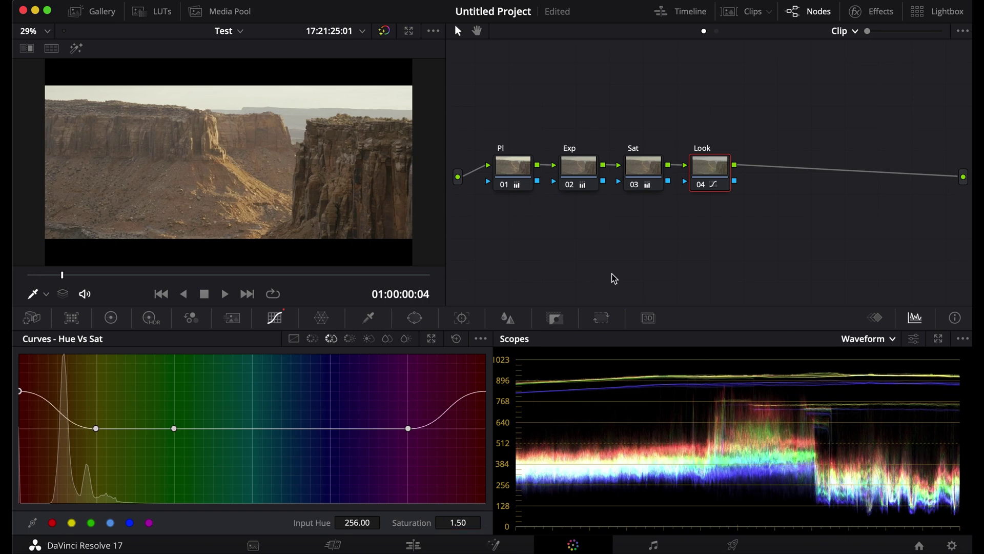
# Add a serial node after Look and label it Glow
pyautogui.hotkey('alt', 's')
pyautogui.rightClick(762, 173)
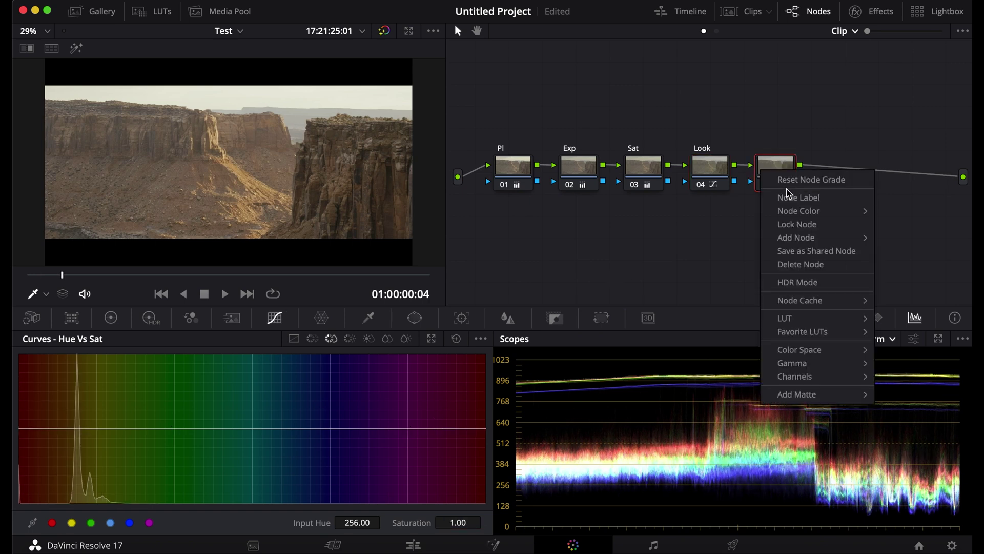
pyautogui.click(788, 198)
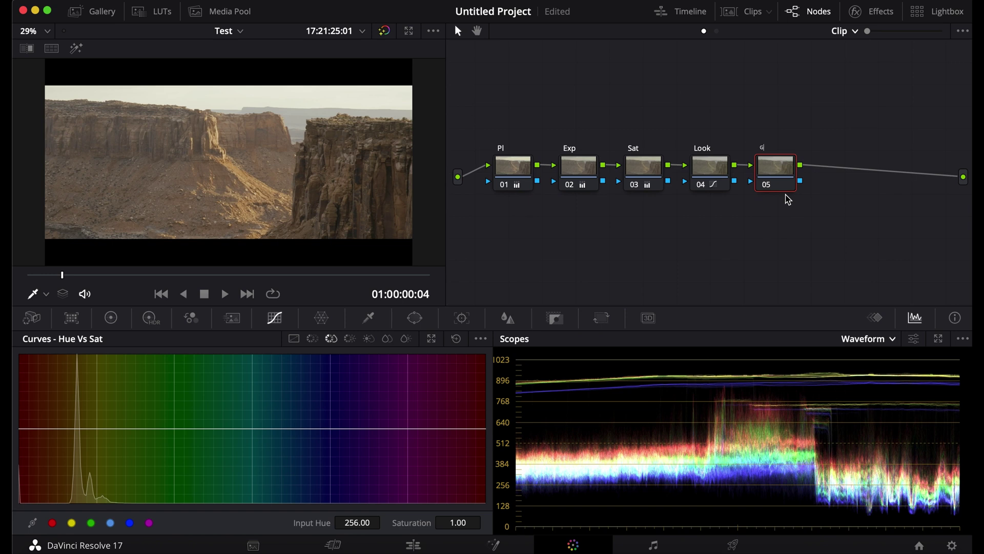
pyautogui.write('Glow')
pyautogui.press('Return')
# Search the effects library for Glow and apply the Resolve FX Glow effect to the Glow node
pyautogui.click(875, 15)
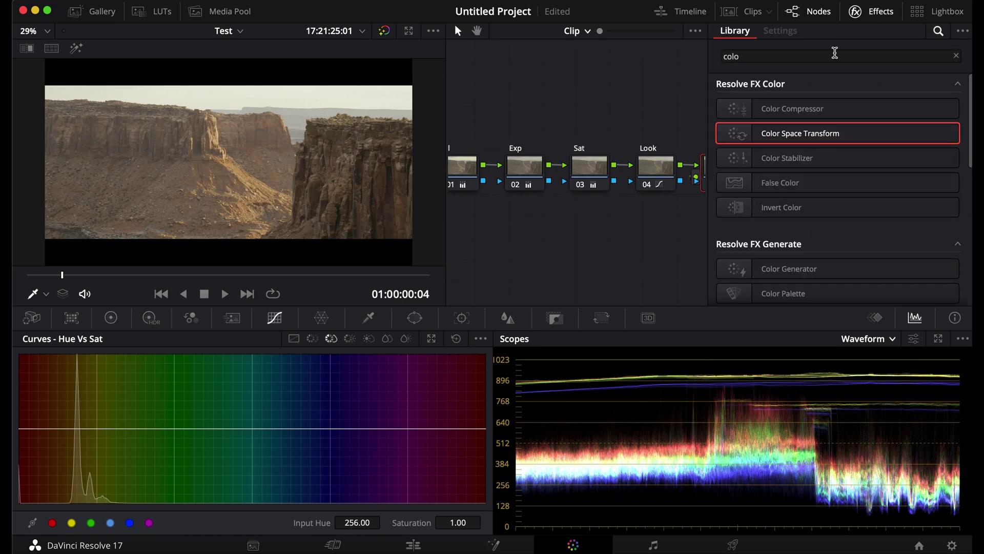
pyautogui.write('glo')
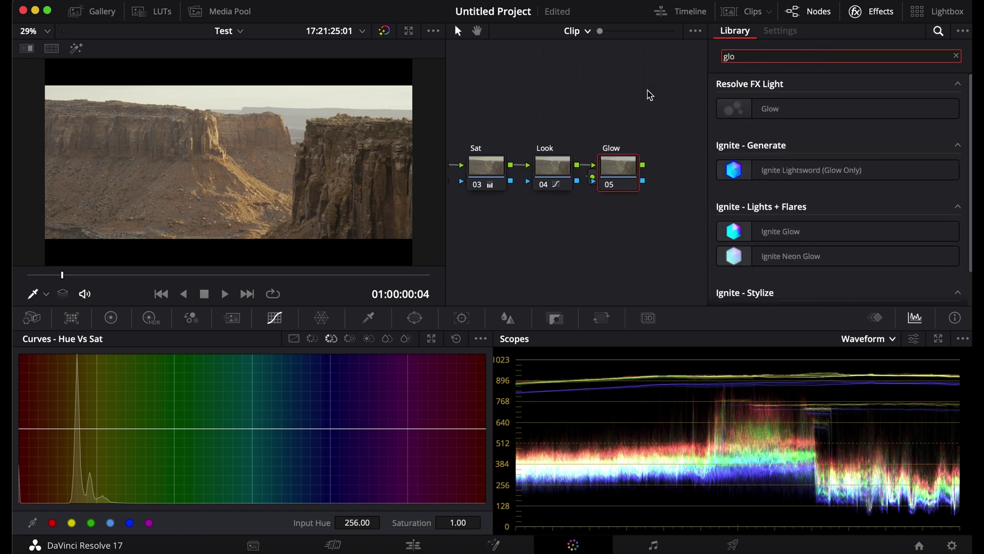
pyautogui.moveTo(754, 105); pyautogui.dragTo(606, 174)
pyautogui.scroll(-4, 764, 195)
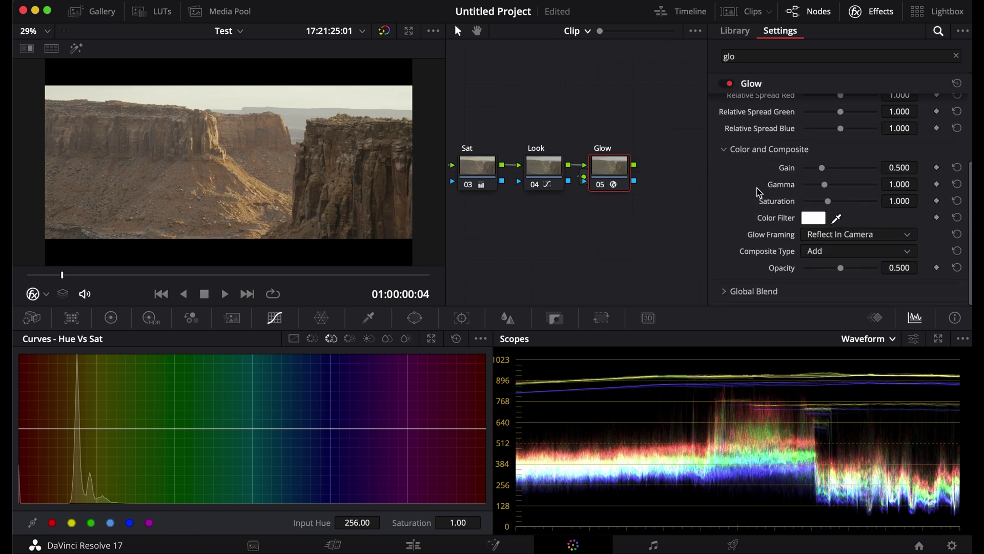
# Set the Glow effect's composite type to Softlight and lower its Shine Threshold and Spread to 0
pyautogui.click(815, 251)
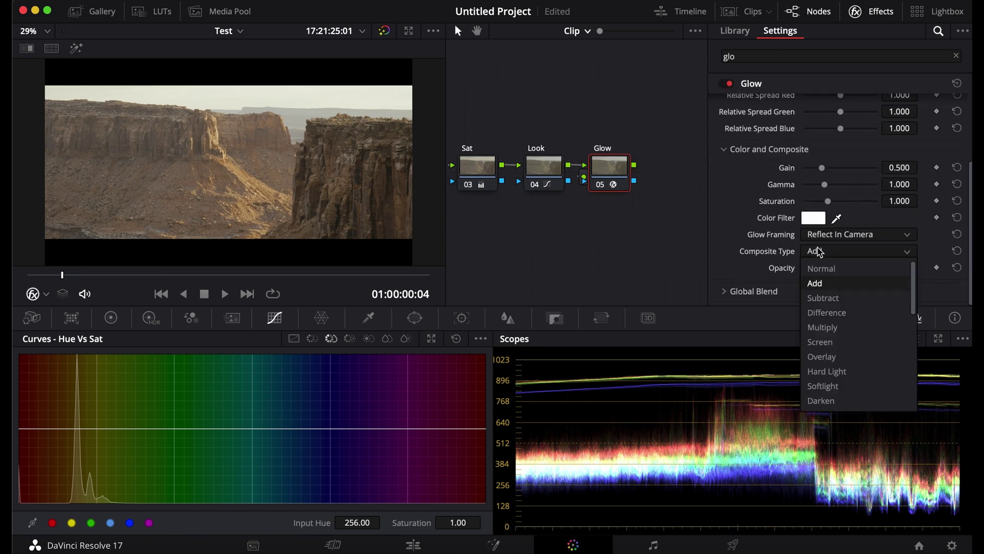
pyautogui.click(822, 386)
pyautogui.scroll(4, 783, 164)
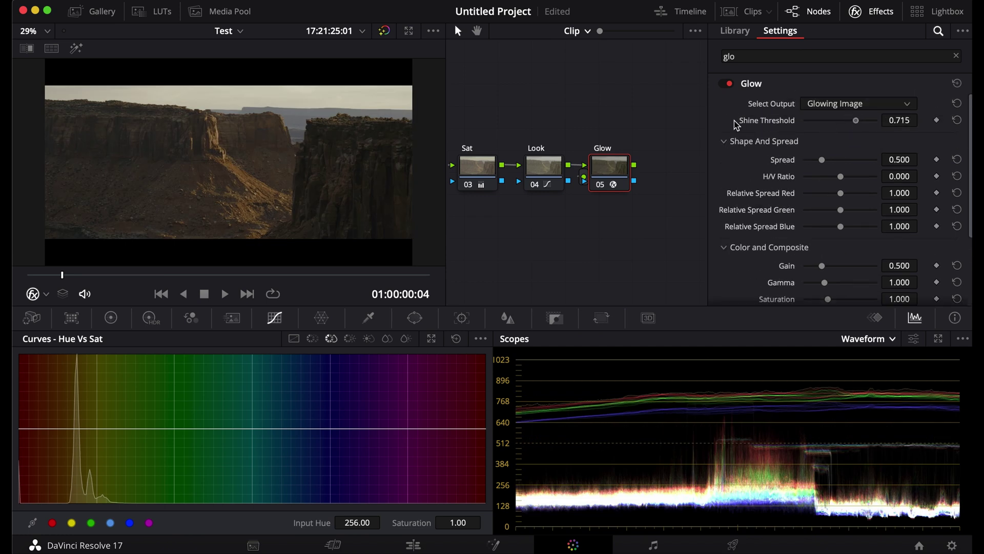
pyautogui.moveTo(734, 121); pyautogui.dragTo(716, 125)
pyautogui.moveTo(823, 163); pyautogui.dragTo(669, 167)
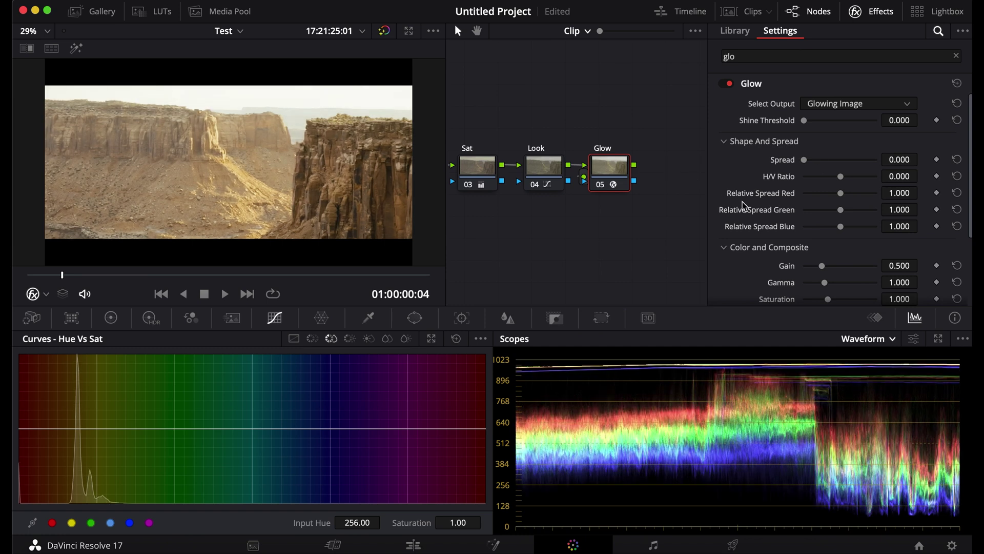
# Set the Glow effect's Gain under Color and Composite to 0.43
pyautogui.scroll(-5, 743, 202)
pyautogui.moveTo(822, 168); pyautogui.dragTo(820, 170)
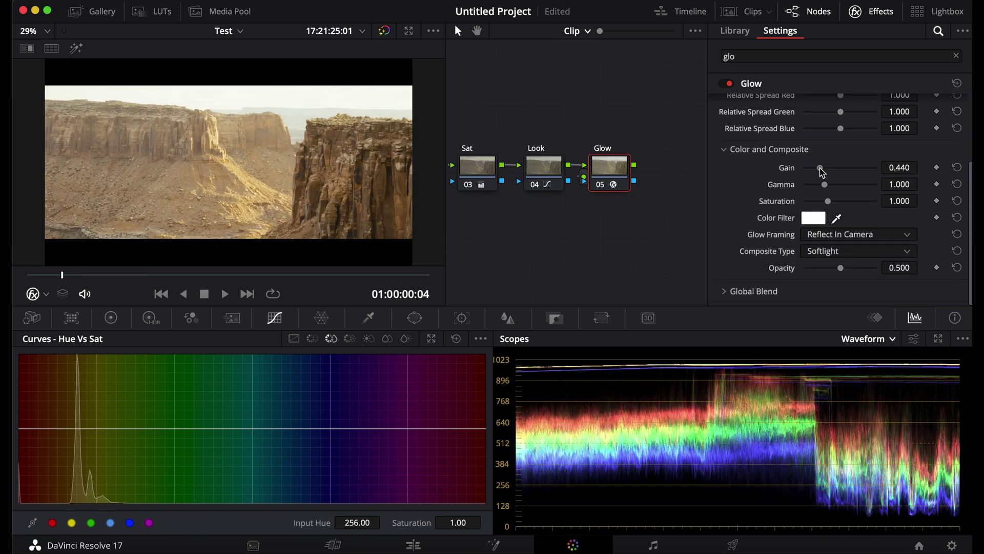
pyautogui.scroll(1, 872, 176)
pyautogui.doubleClick(898, 180)
pyautogui.write('.43')
pyautogui.press('Return')
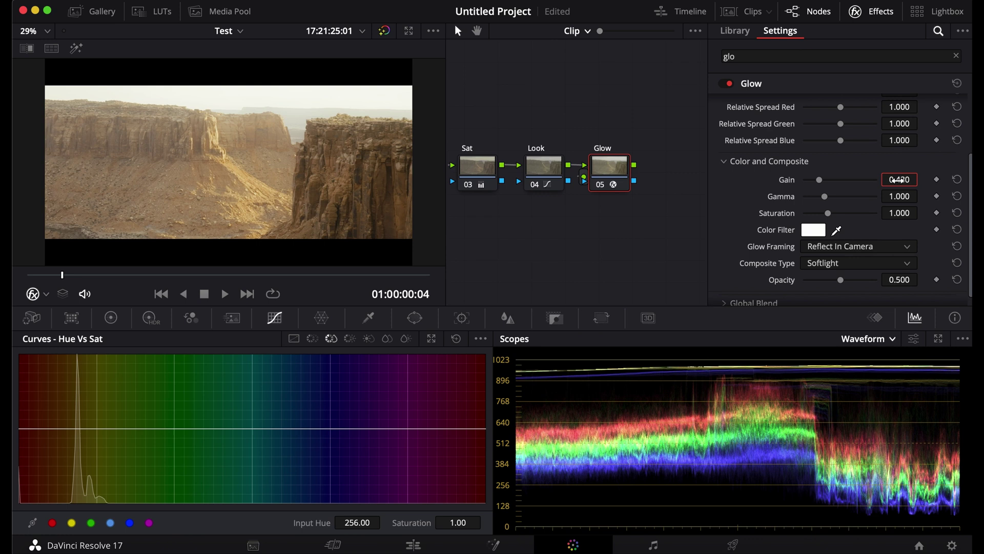
pyautogui.moveTo(898, 180); pyautogui.dragTo(900, 180)
pyautogui.scroll(-1, 745, 191)
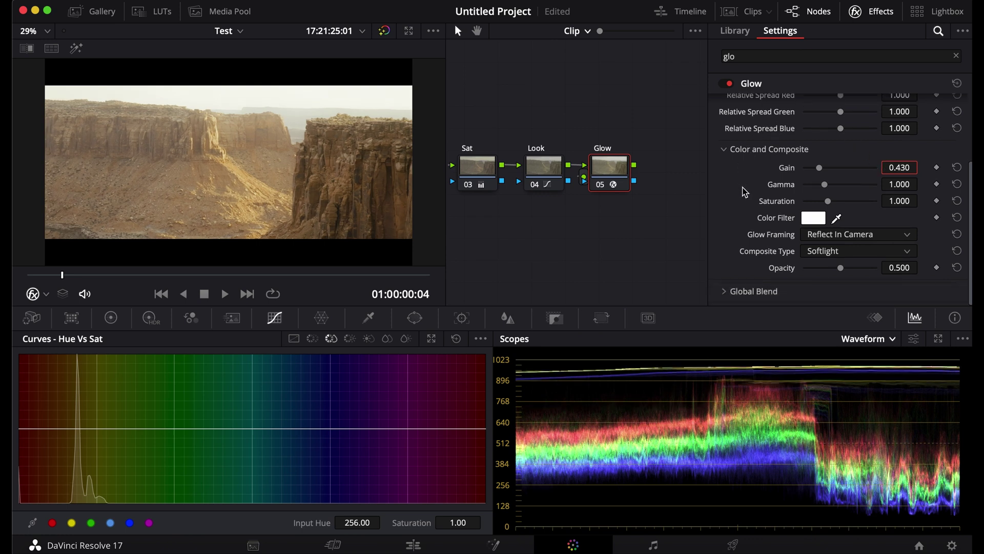
# Expand the Glow effect's Global Blend settings and reduce the Blend amount to weaken the glow
pyautogui.scroll(6, 743, 215)
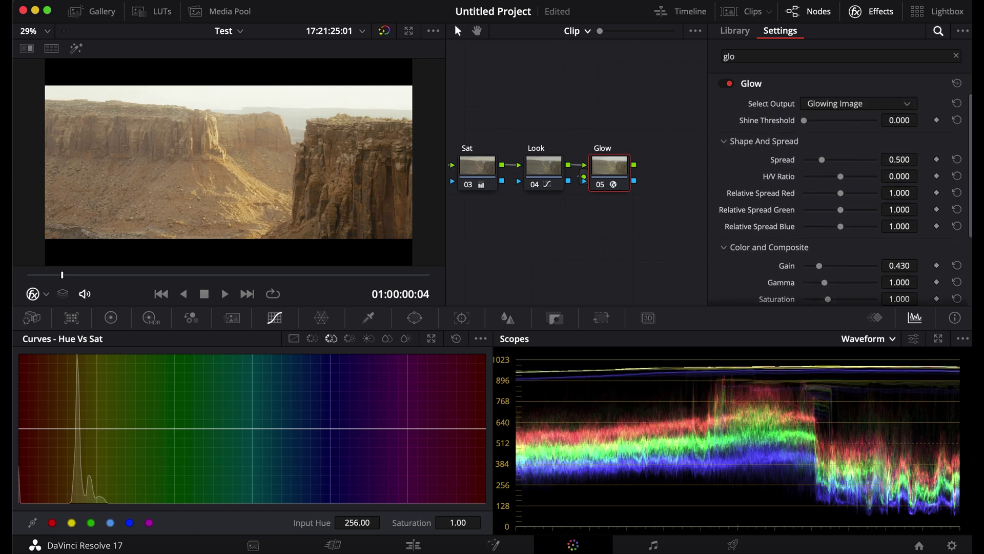
pyautogui.scroll(-5, 747, 226)
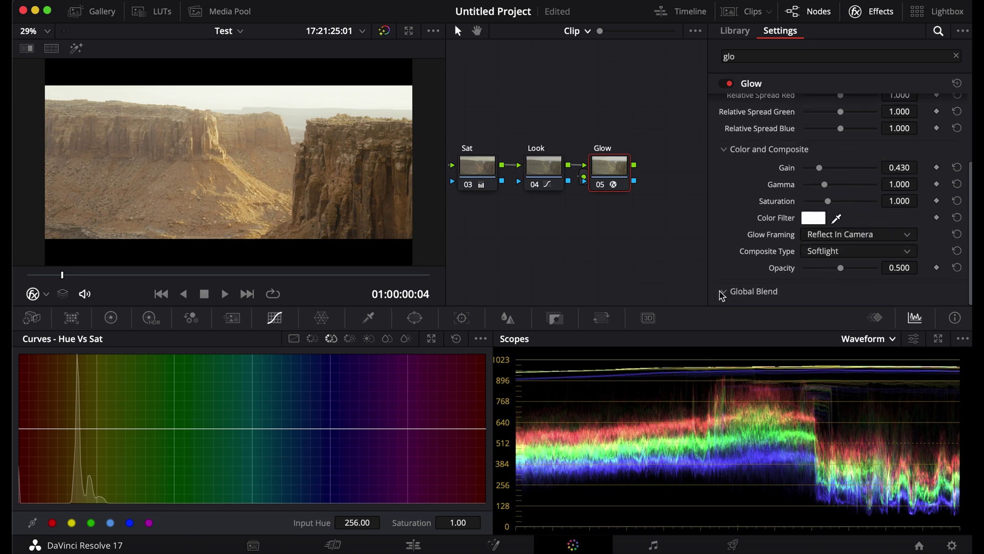
pyautogui.click(723, 291)
pyautogui.scroll(-1, 736, 269)
pyautogui.click(844, 292)
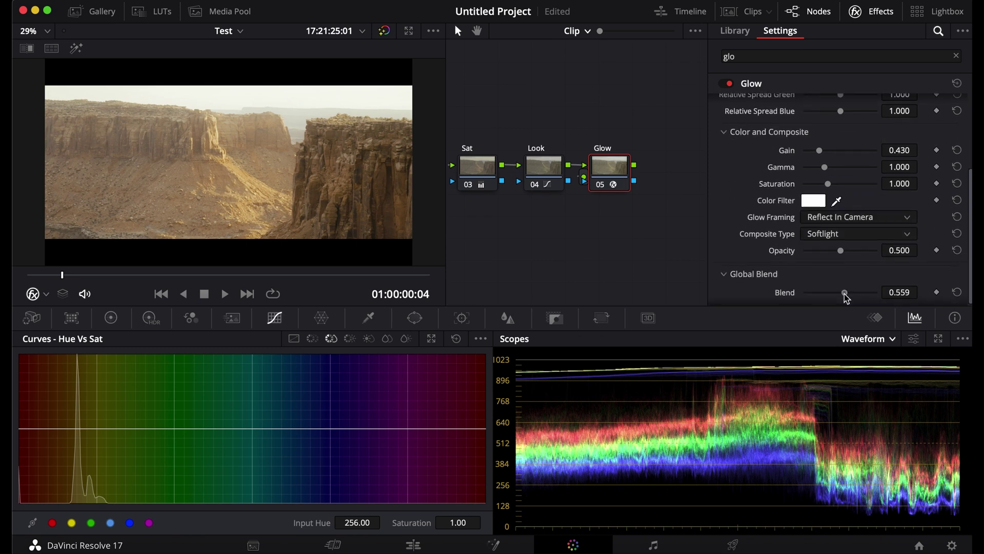
pyautogui.doubleClick(895, 290)
pyautogui.write('.')
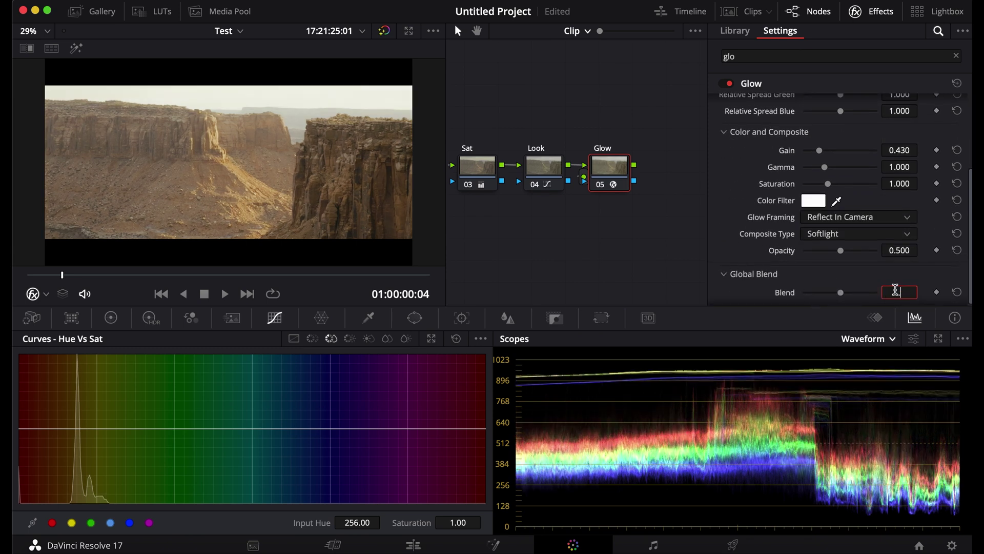
pyautogui.write('1')
pyautogui.press('Return')
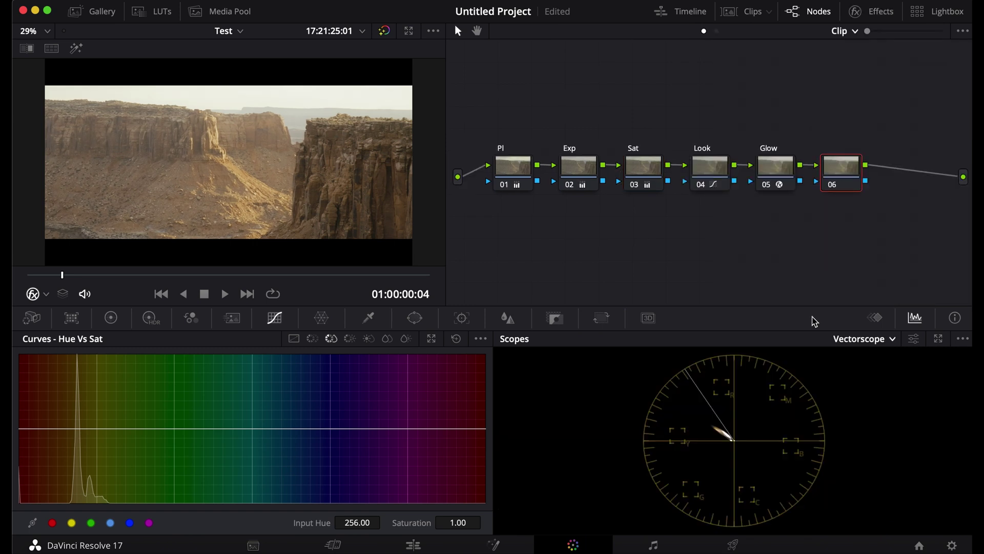
# Open the Color Warper for the new node after Glow and set its hue resolution to 24
pyautogui.click(322, 318)
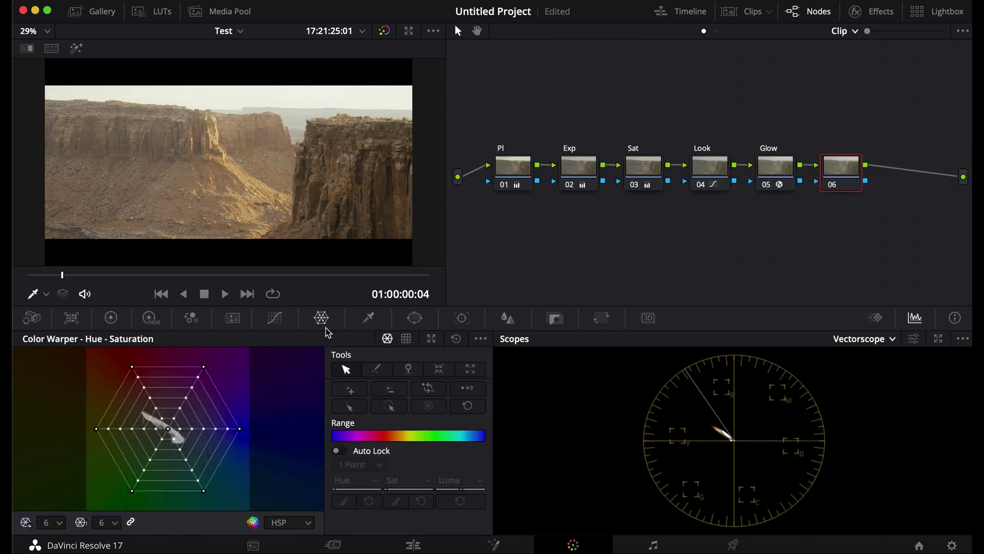
pyautogui.click(52, 522)
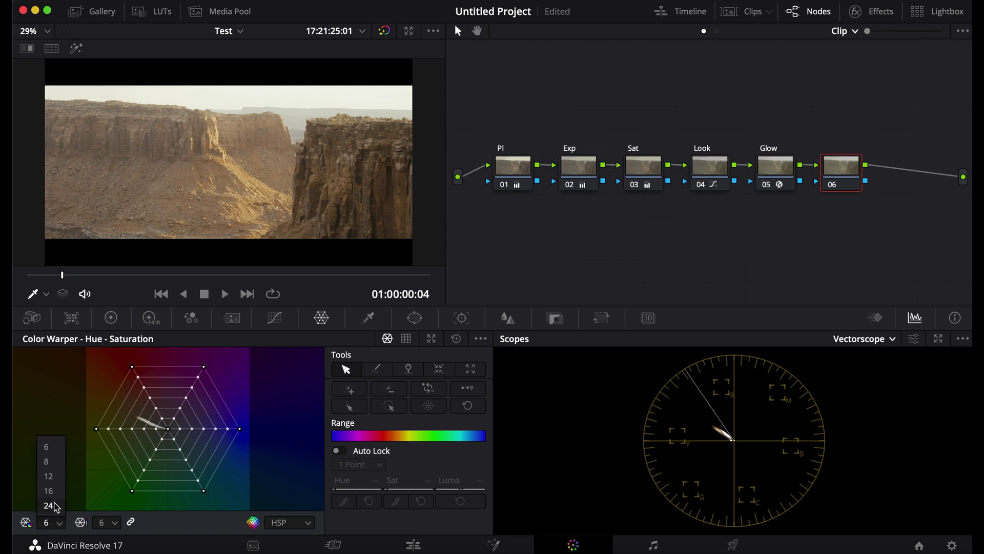
pyautogui.click(52, 505)
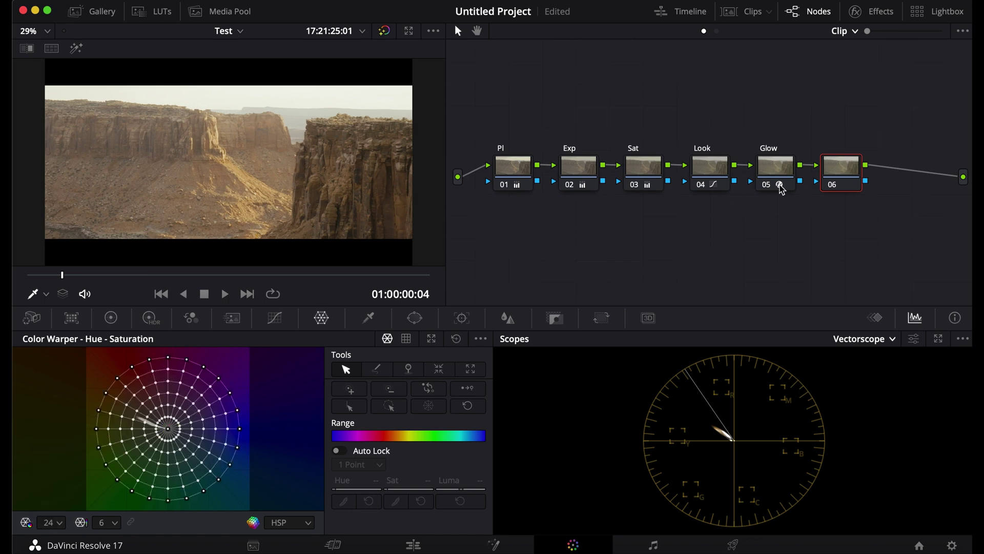
# Label node 06 after Glow as Hue
pyautogui.rightClick(849, 176)
pyautogui.click(872, 198)
pyautogui.press('Return')
# In the Hue node's Color Warper, lower the saturation of the orange point on the trace and select the point nearer the center
pyautogui.click(134, 419)
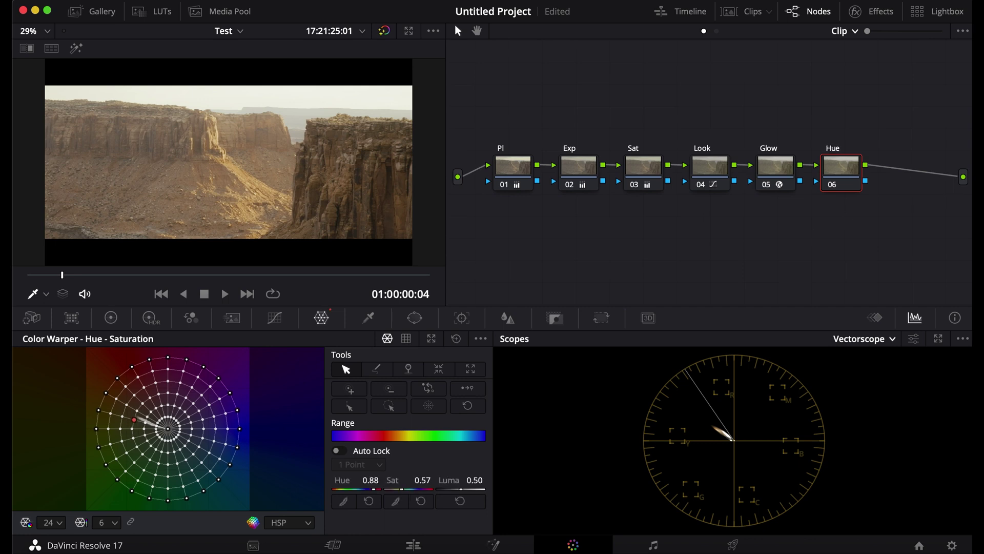
pyautogui.moveTo(411, 491); pyautogui.dragTo(432, 492)
pyautogui.click(158, 426)
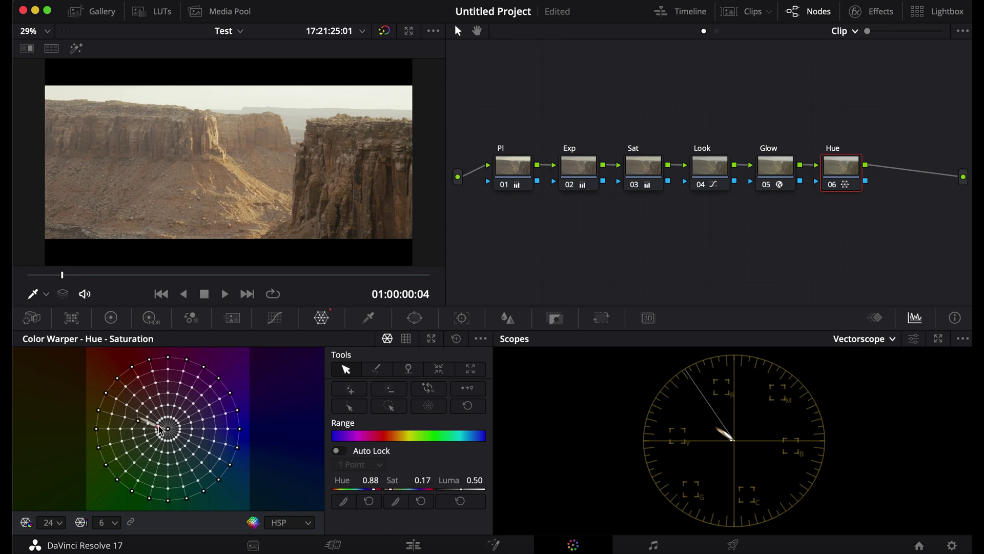